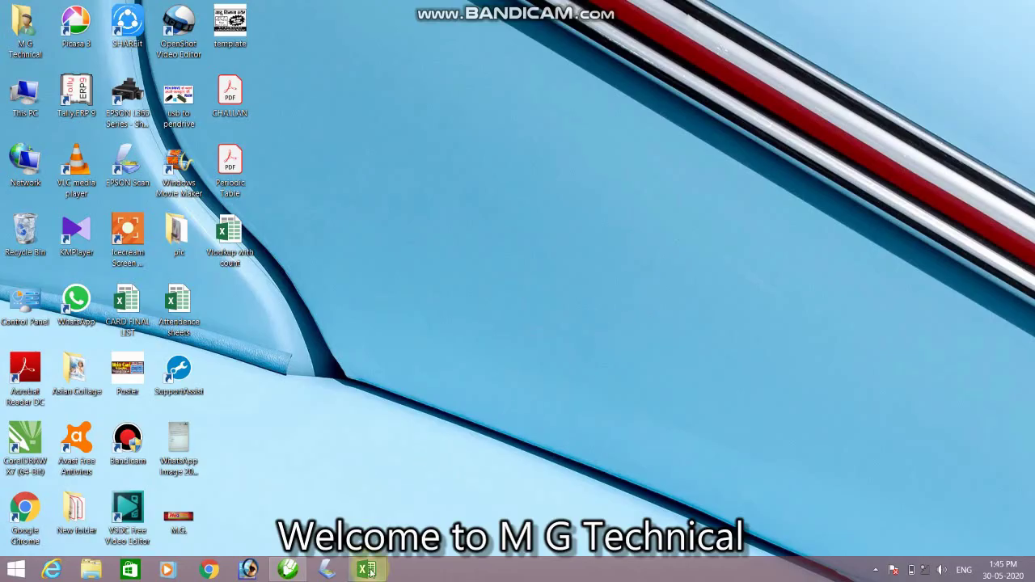
Restore the Excel workbook showing the January–April sales table and Mohan's Sales Count block
left_click(366, 570)
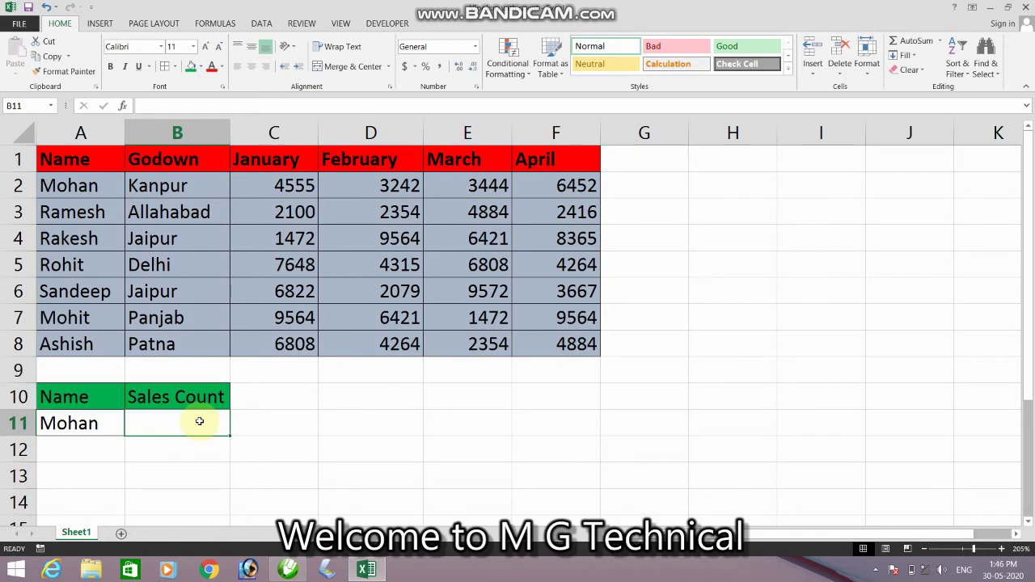
Start =VLOOKUP in B11 with A11 as the lookup value, beginning the table range at A2
type("=")
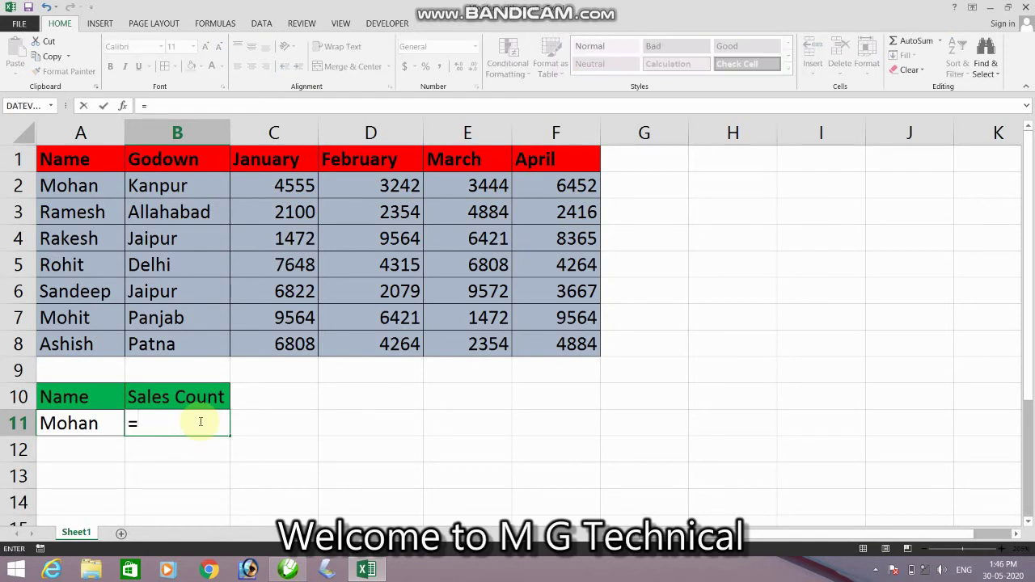
type("v")
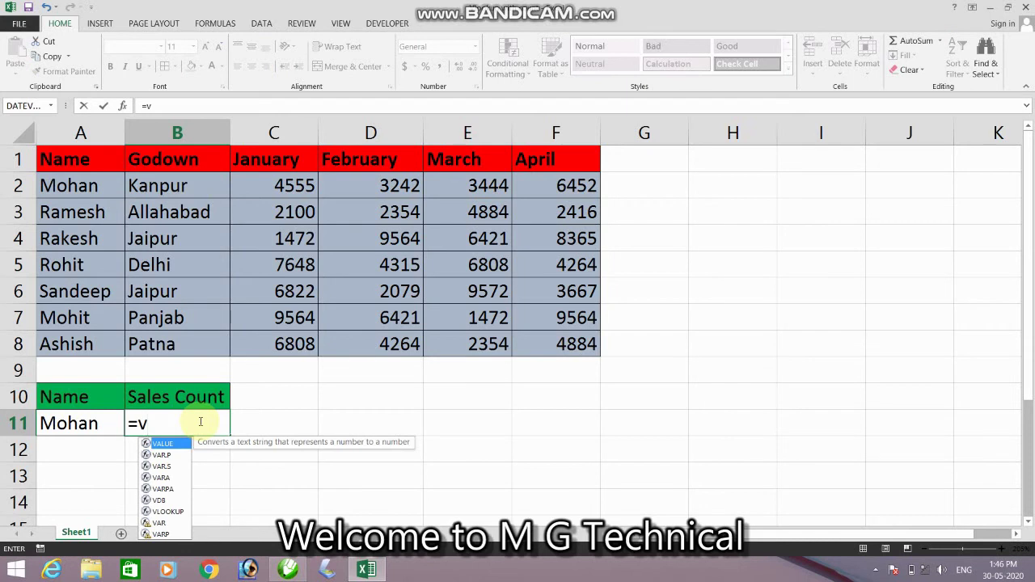
type("lookup")
key("Tab")
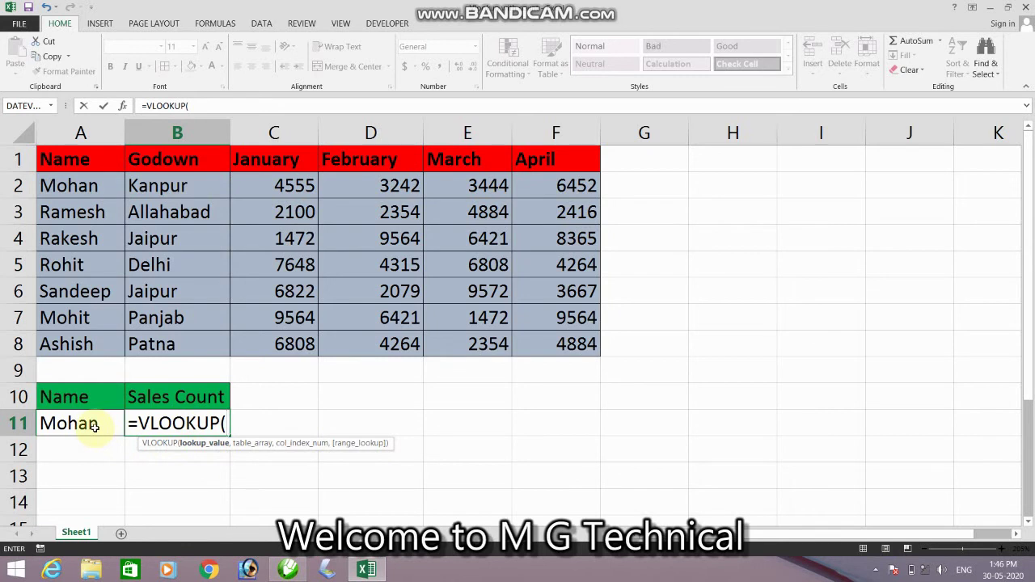
left_click(95, 427)
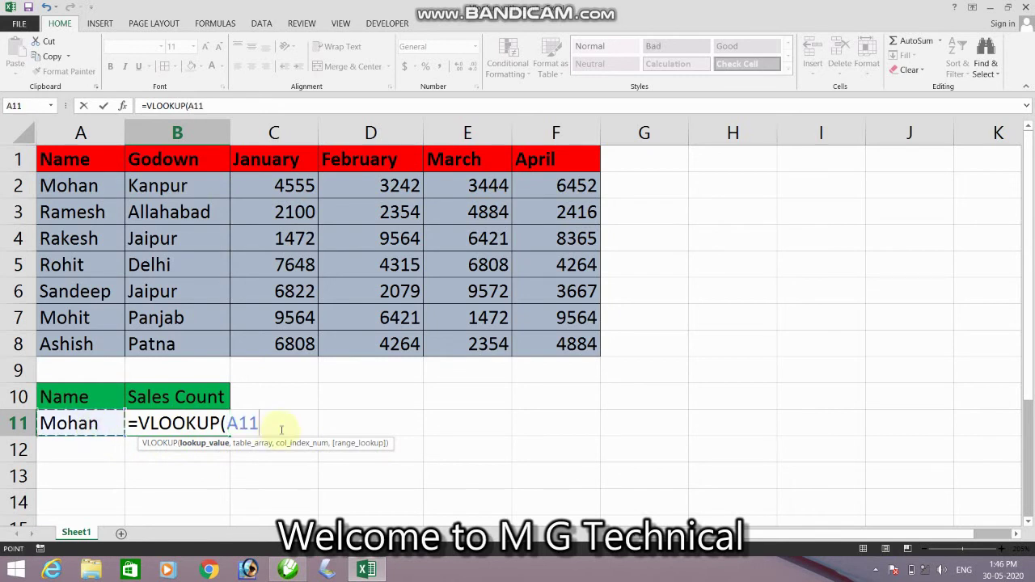
type(",")
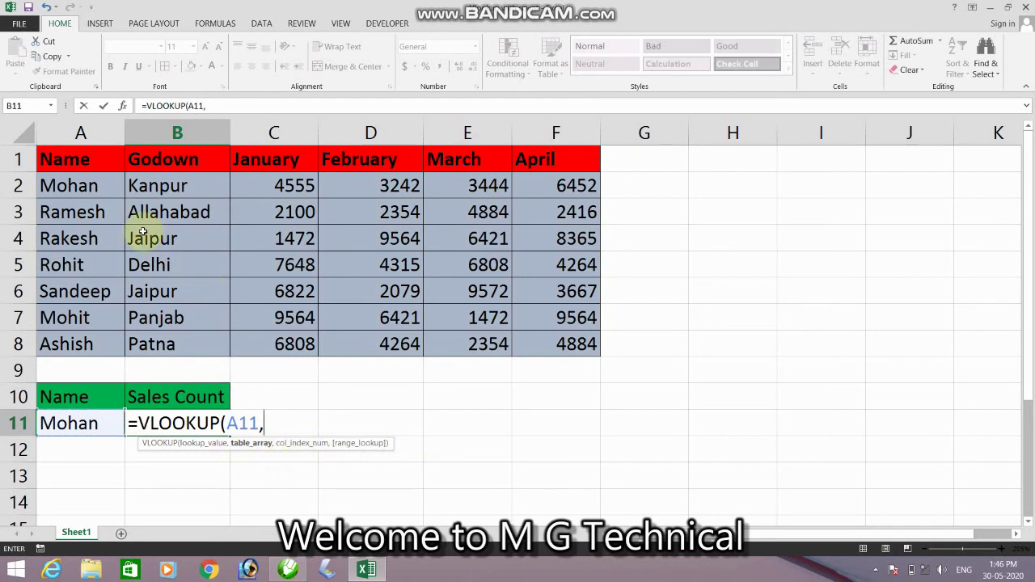
left_click(89, 185)
Complete the VLOOKUP arguments as A2:F8, {3,4,5,6} and false, closing the formula
left_click_drag(148, 200, 550, 345)
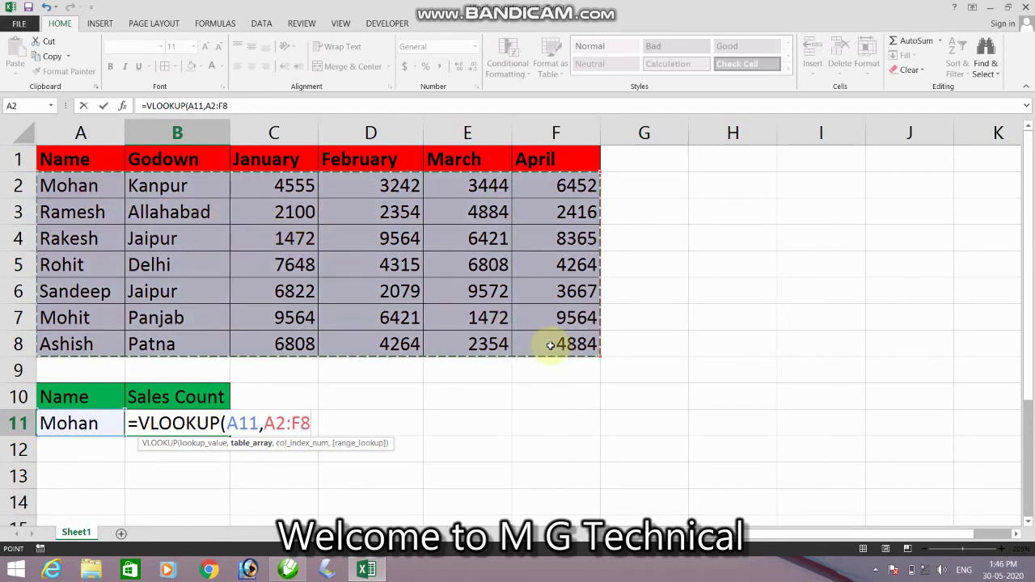
type(",")
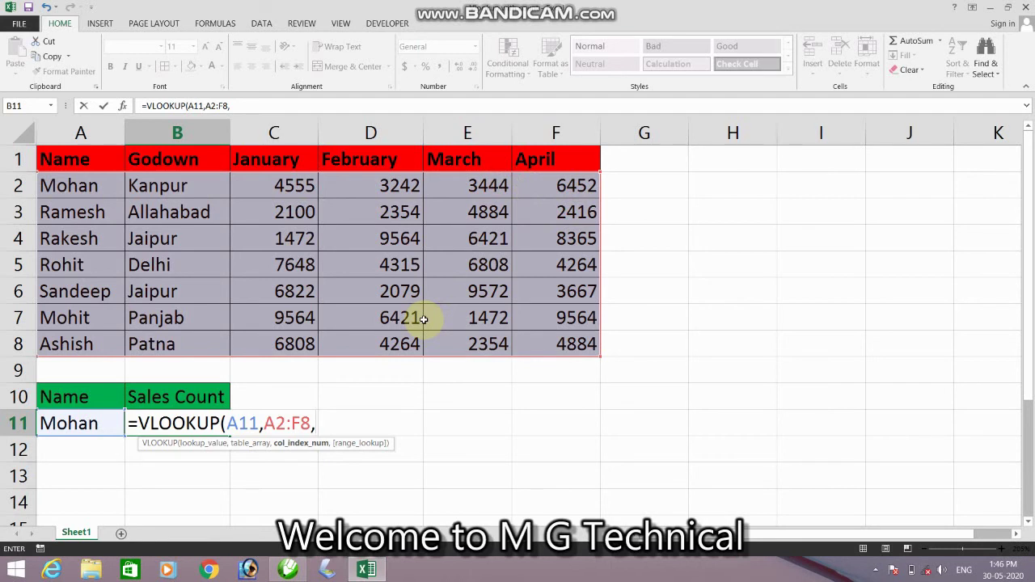
type("{")
type("3,4,5,6")
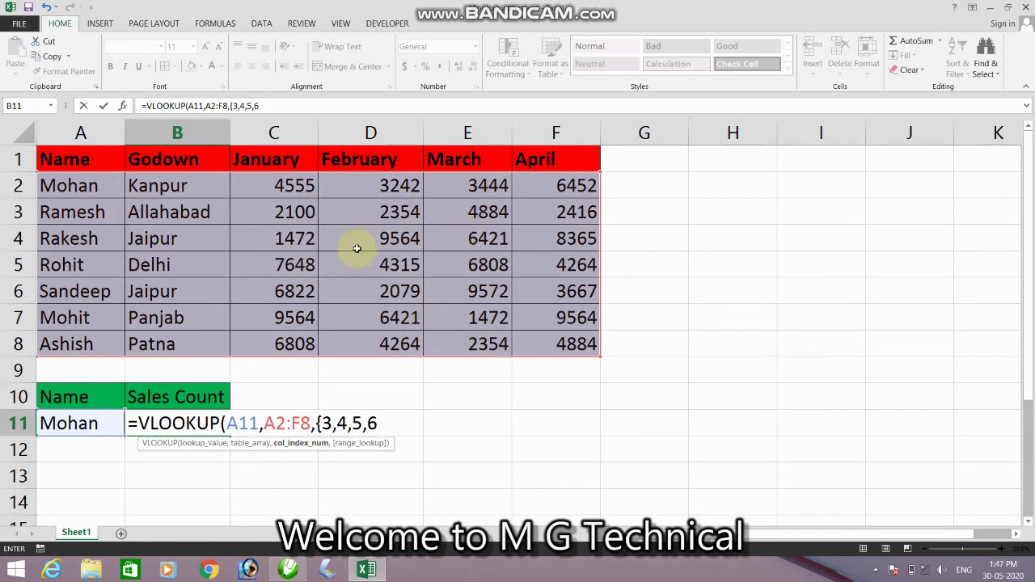
type("}")
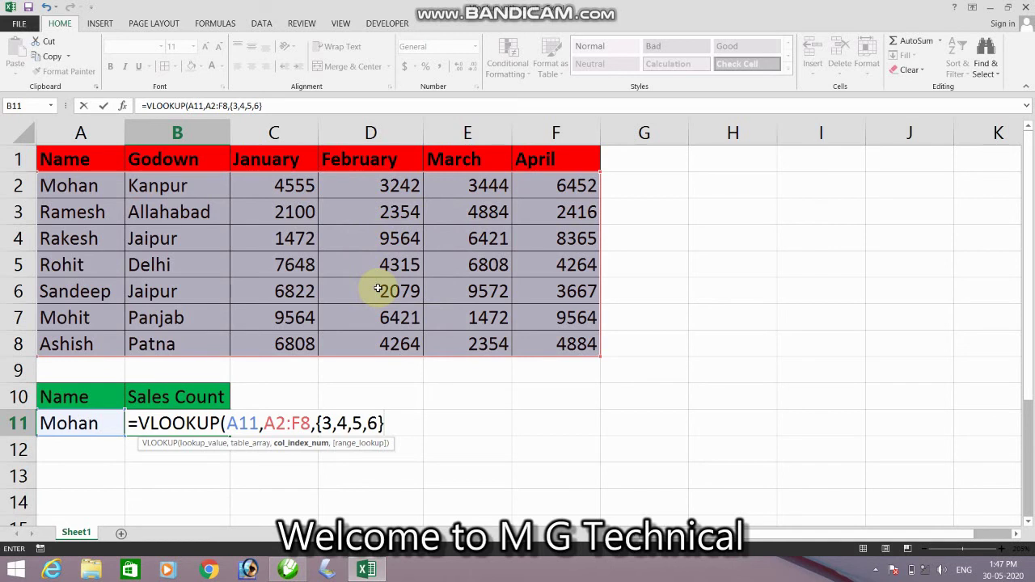
type(",")
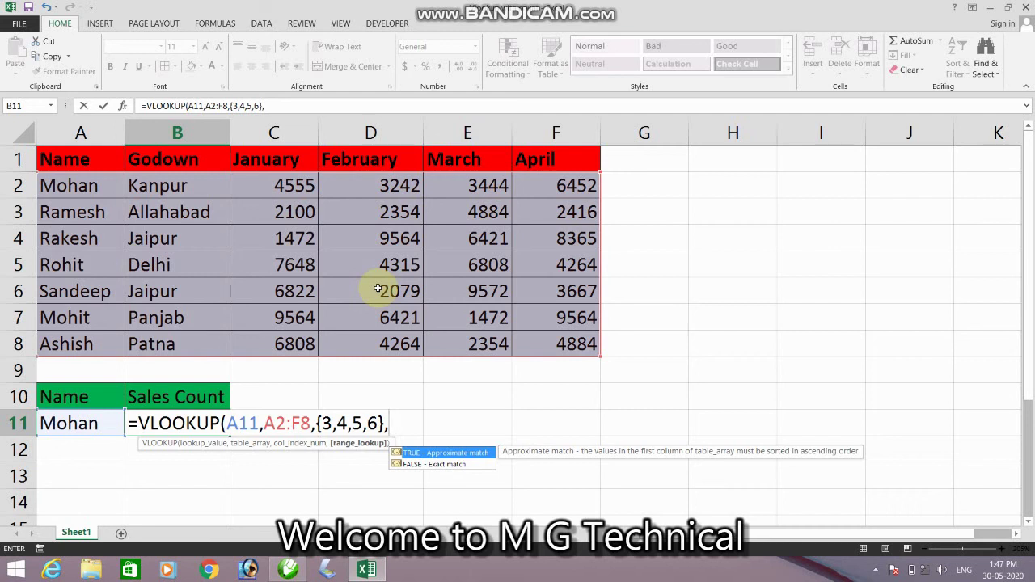
type("fl")
key("BackSpace")
type("alse")
type(")")
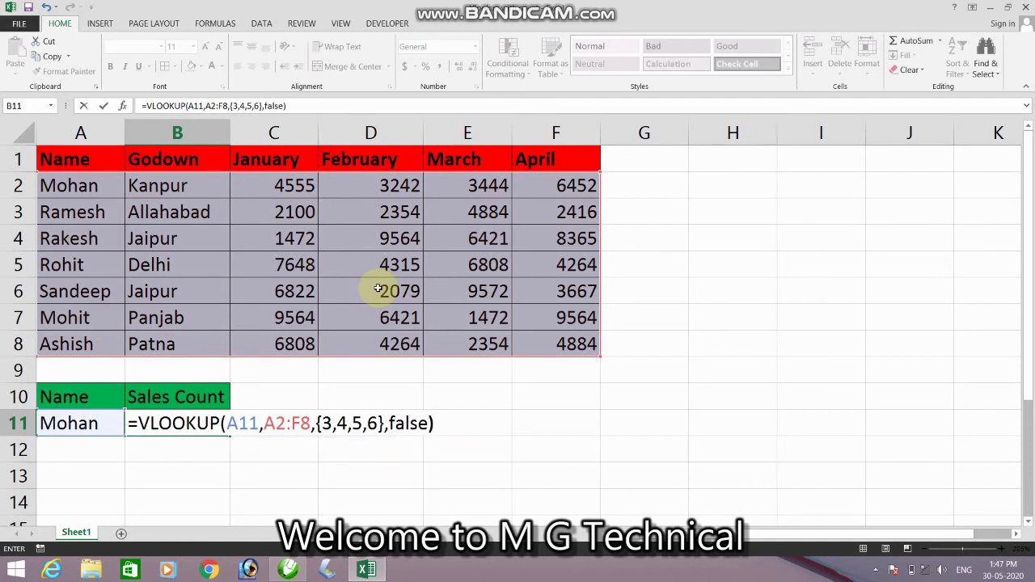
Enter the VLOOKUP formula so B11 shows 4555, then reselect B11 to review it
key("Return")
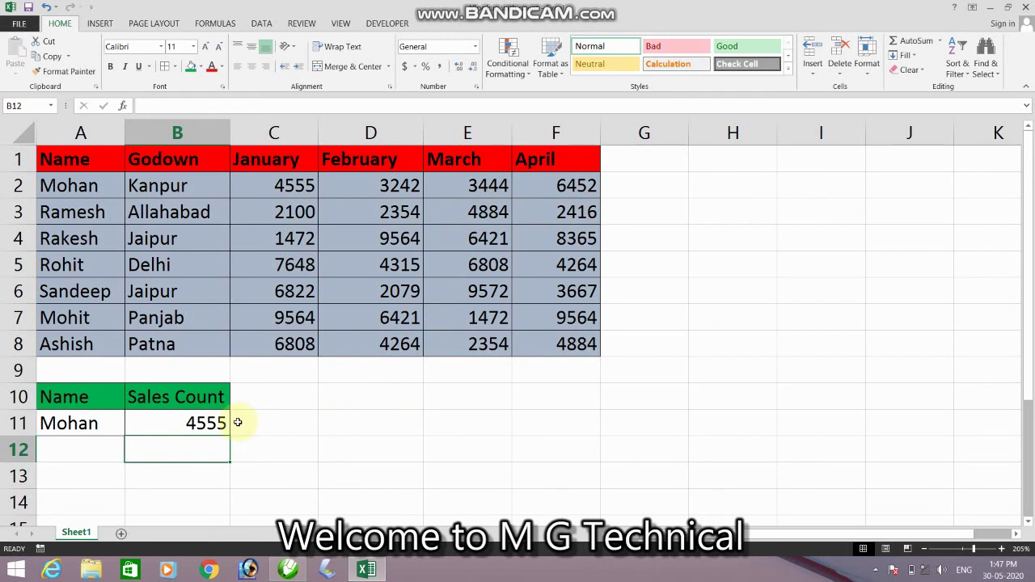
left_click(206, 424)
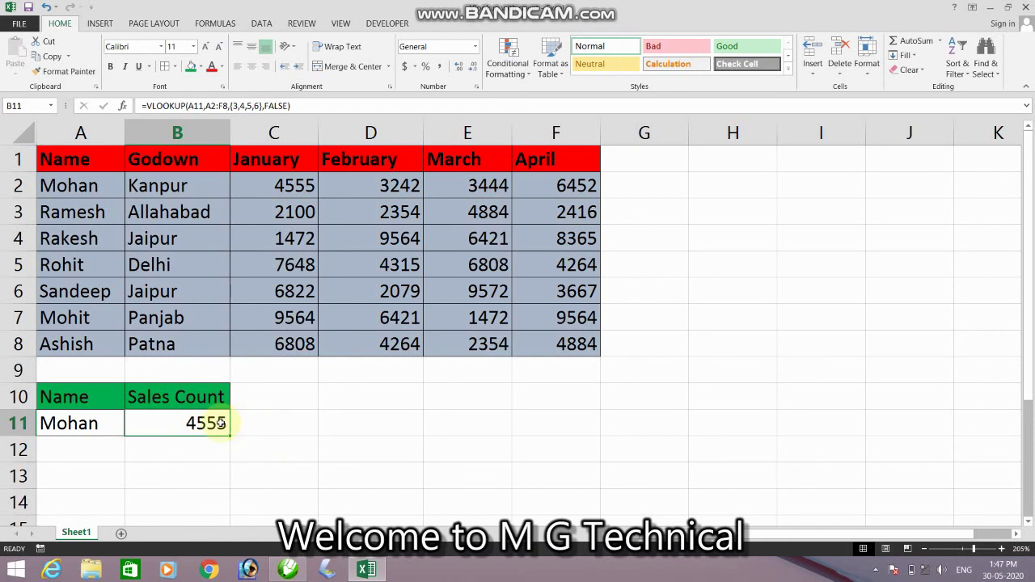
Edit B11 to read =count(VLOOKUP(A11,A2:F8,{3,4,5,6},FALSE))
double_click(220, 424)
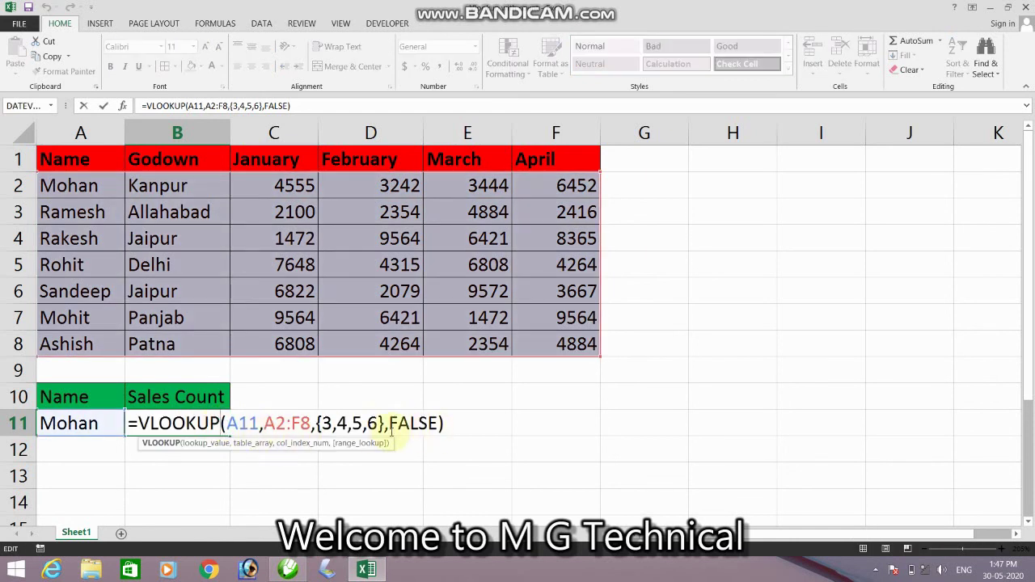
key("Home")
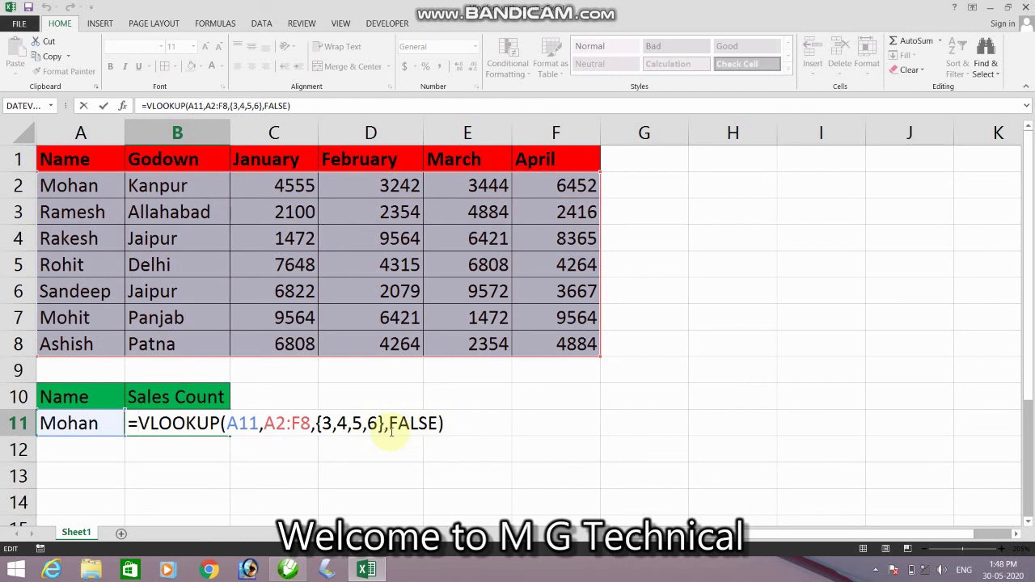
type("coun")
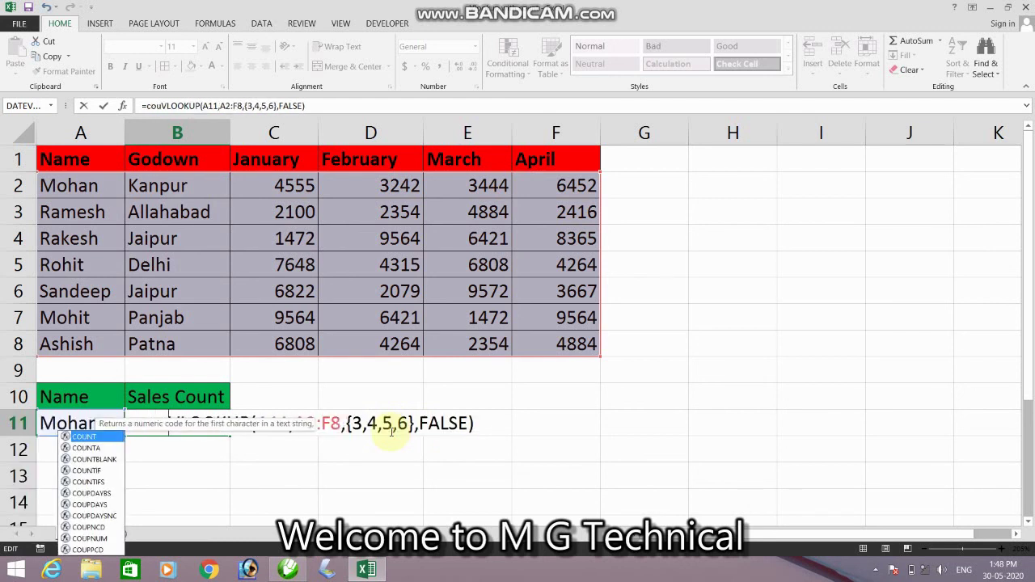
type("t")
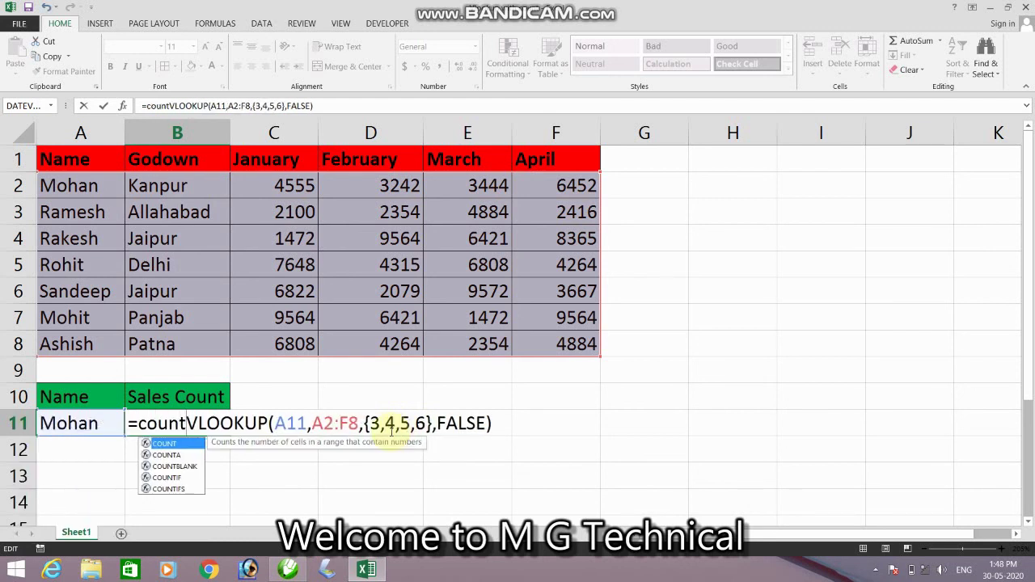
type("(")
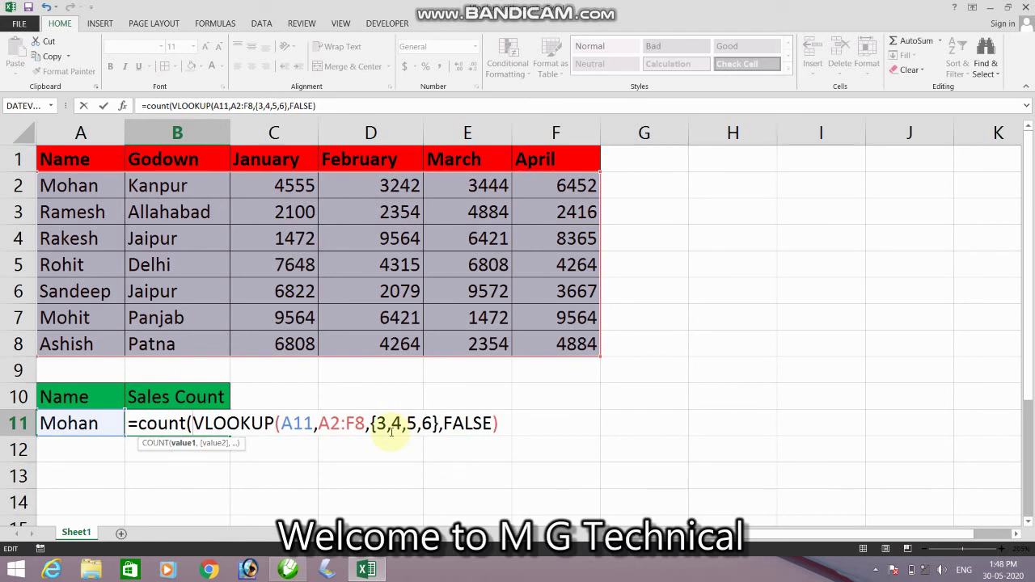
key("End")
type(")")
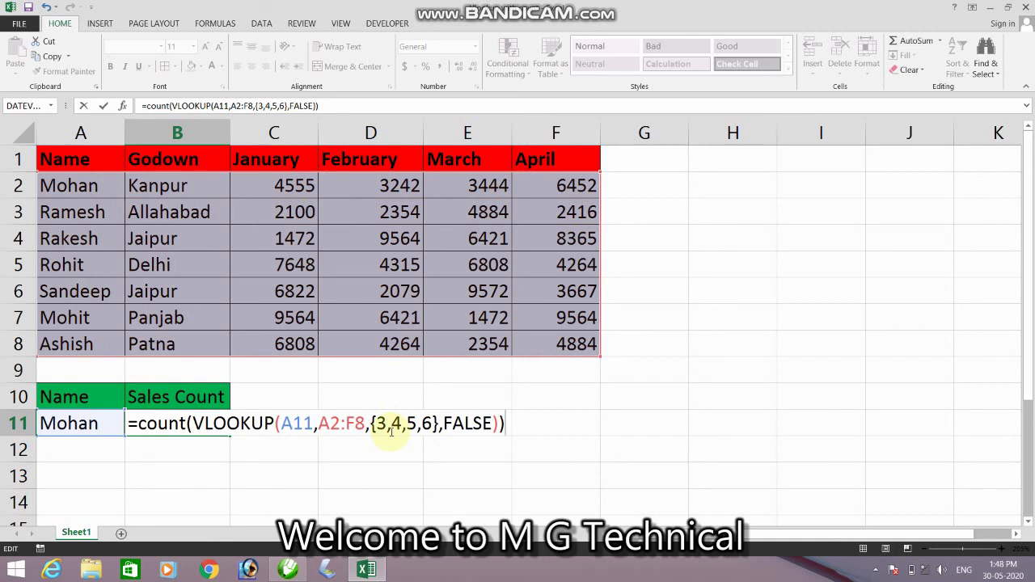
Commit the B11 COUNT formula with Ctrl+Shift+Enter as an array formula, showing 4
key("ctrl+shift+Return")
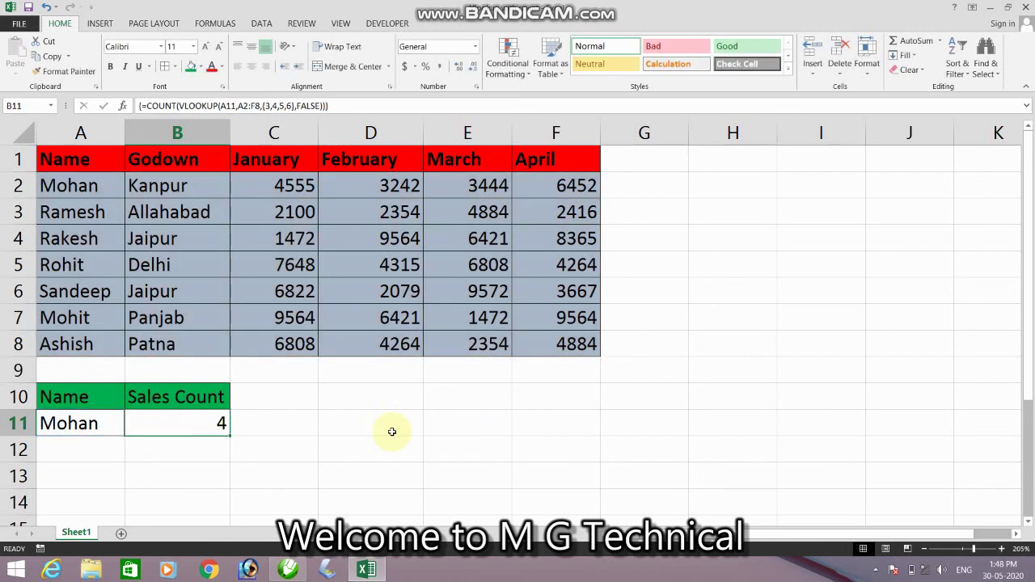